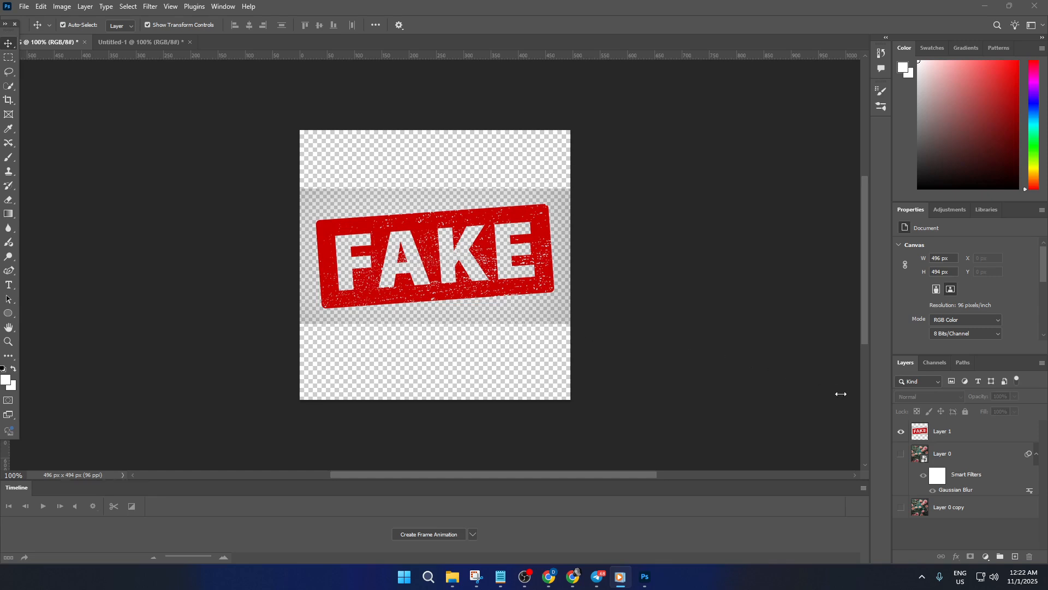
Step: Move the FAKE stamp layer slightly down to about Y 115 px and duplicate the layer
click(524, 307)
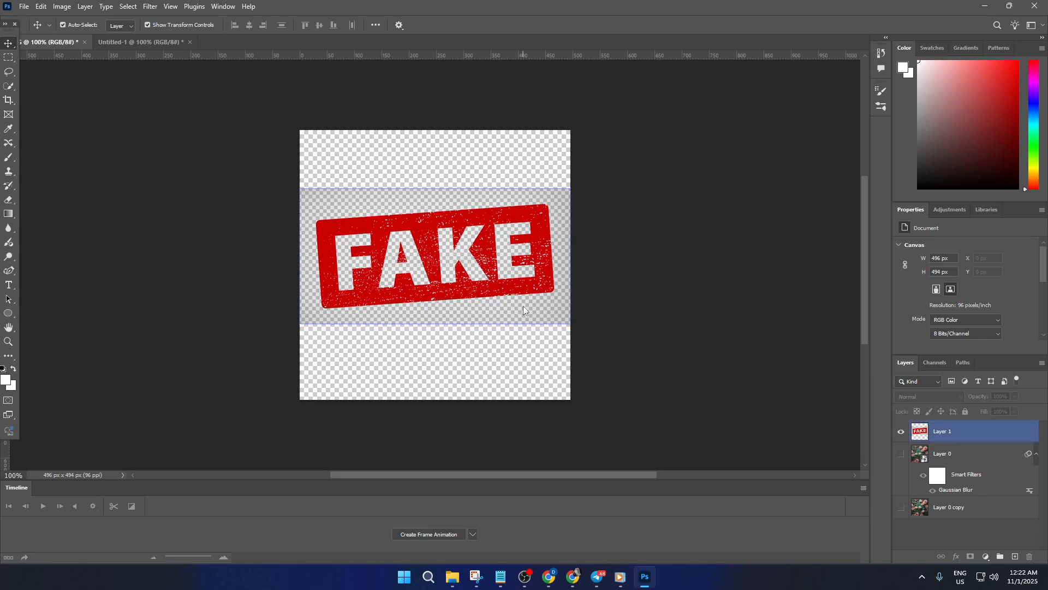
drag(524, 306, 520, 283)
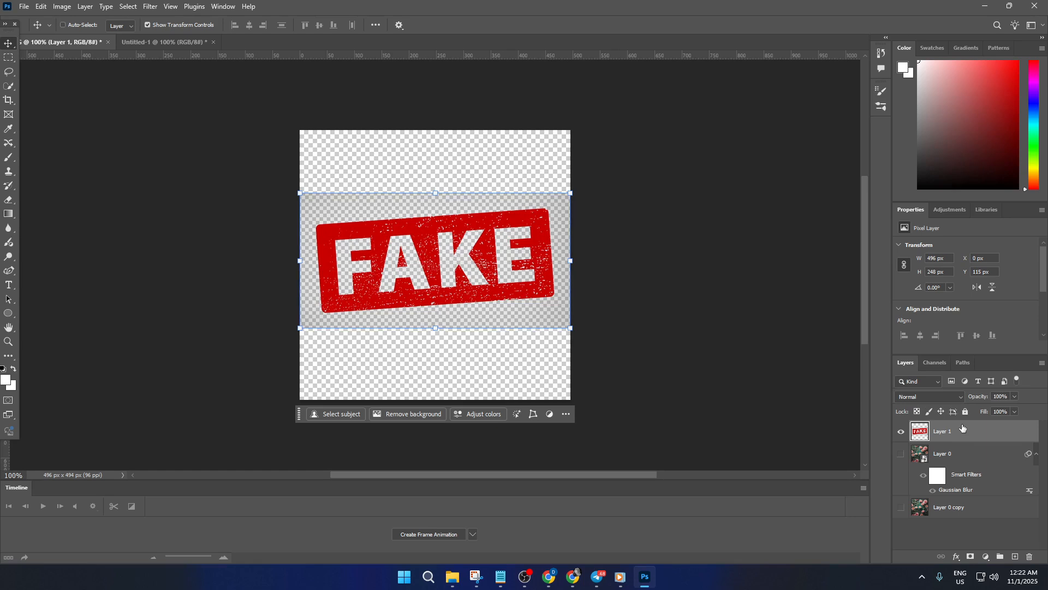
key(ctrl+j)
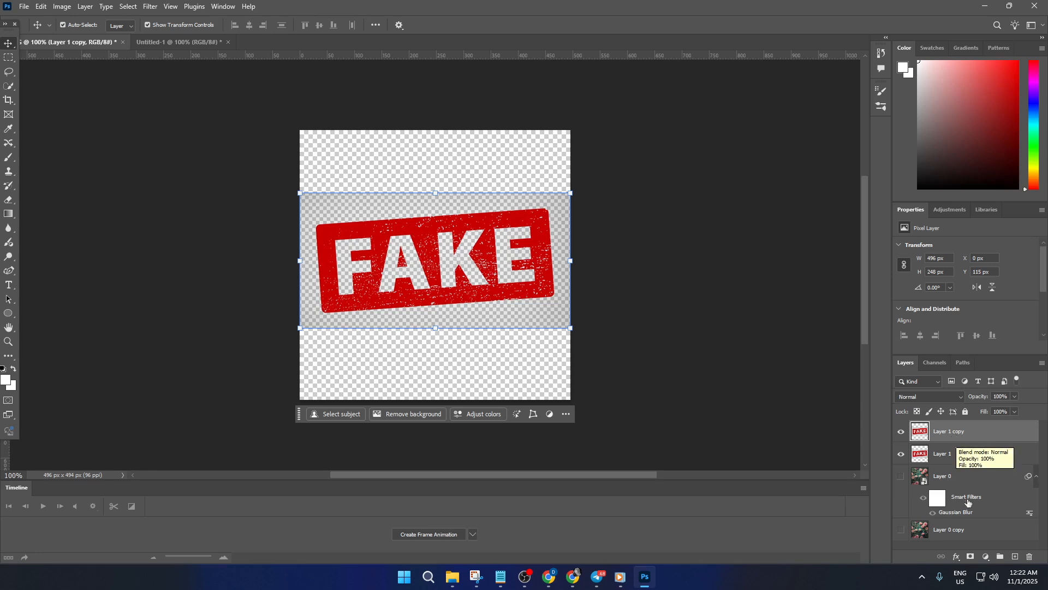
Step: Add a white (ffffff) Solid Color fill layer and place it directly beneath the duplicated stamp layer
click(986, 557)
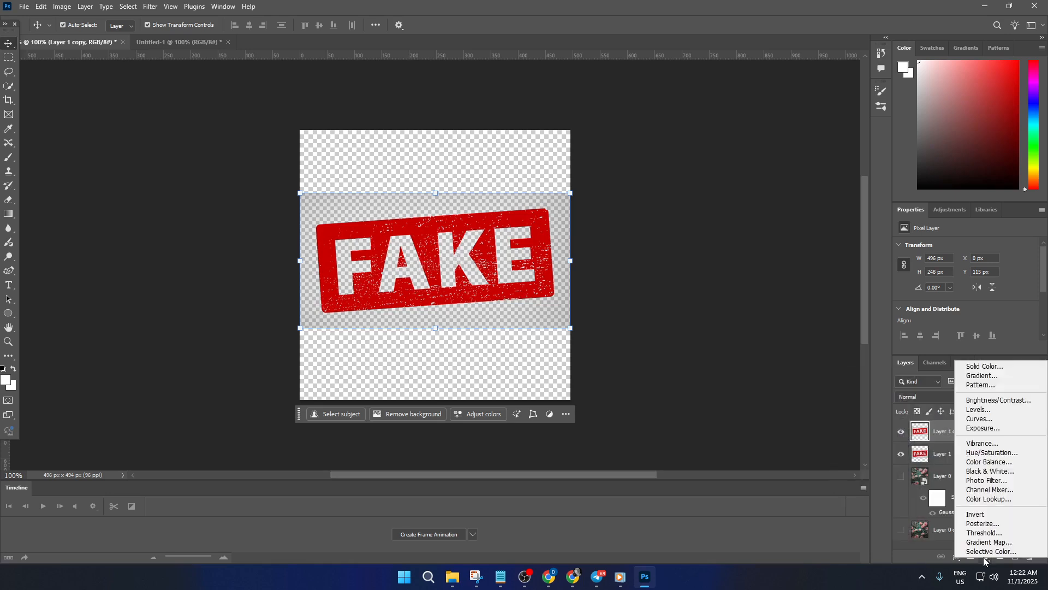
click(993, 367)
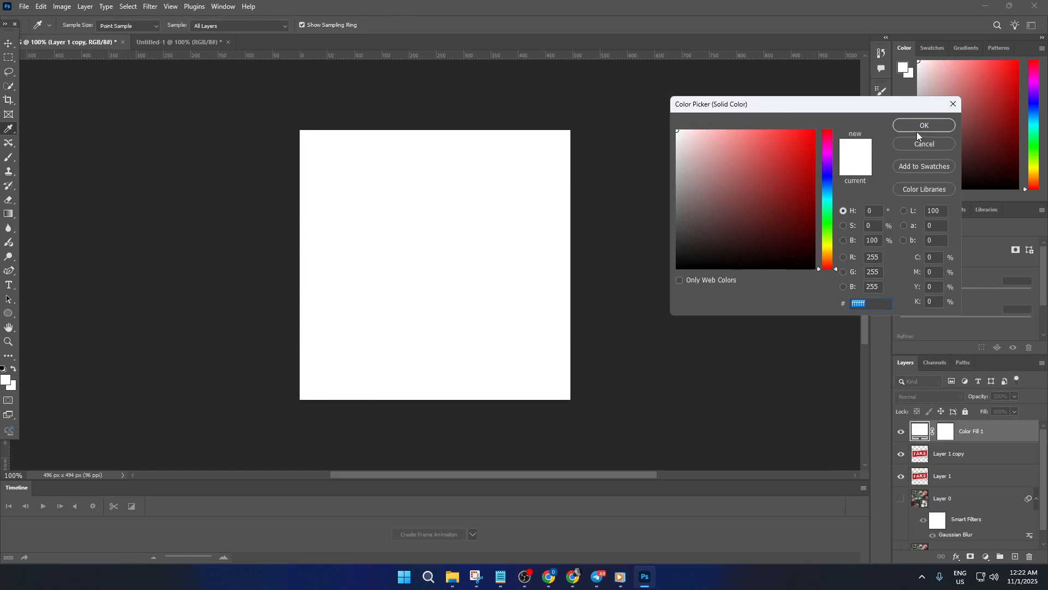
click(918, 130)
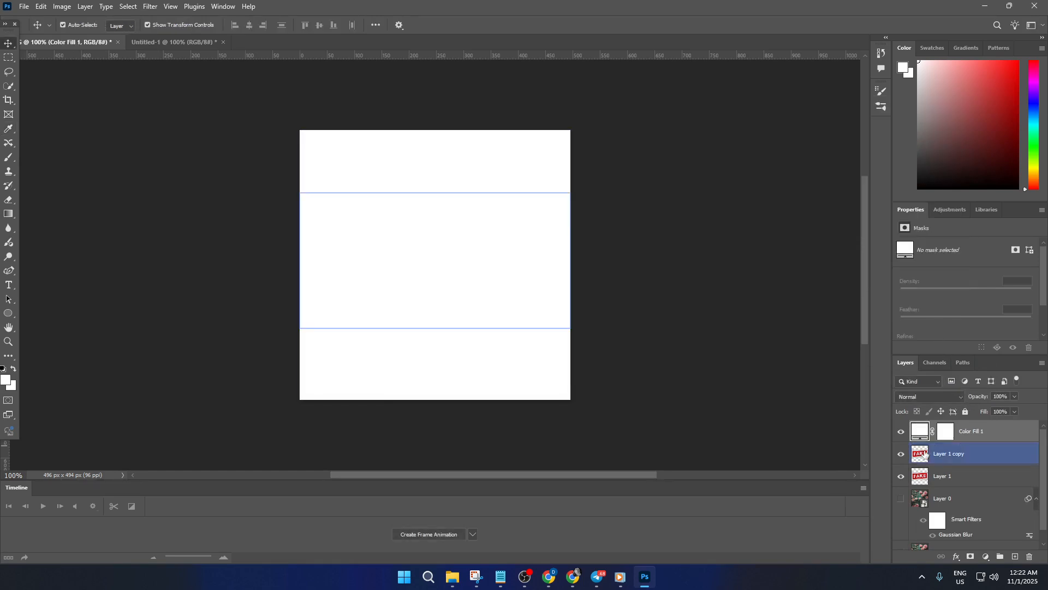
drag(990, 438, 968, 465)
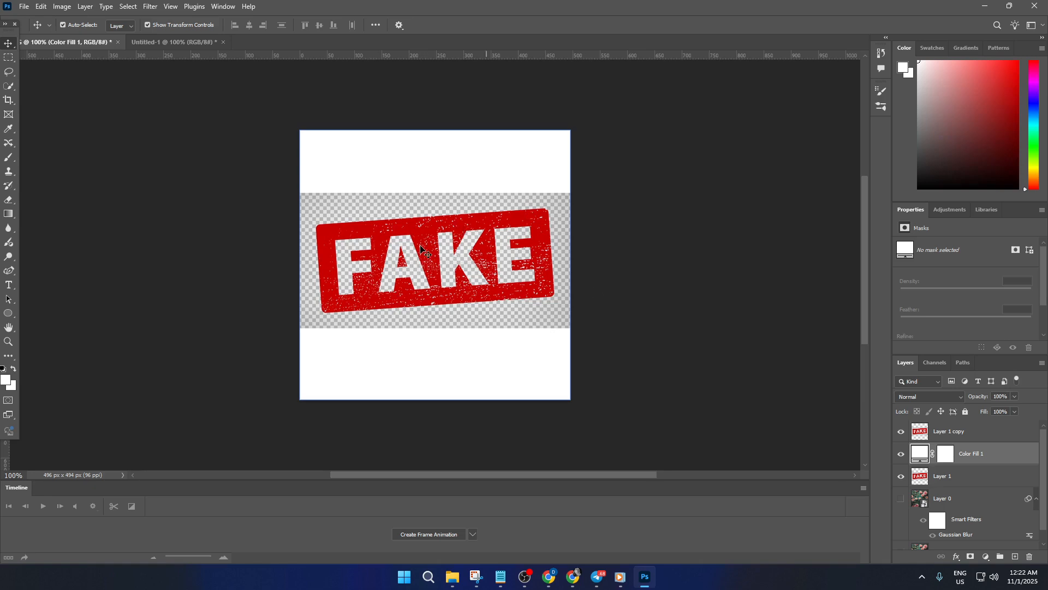
Step: Turn the gray checkerboard on Layer 1 copy white using Replace Color with fuzziness 105 and lightness +100
click(518, 299)
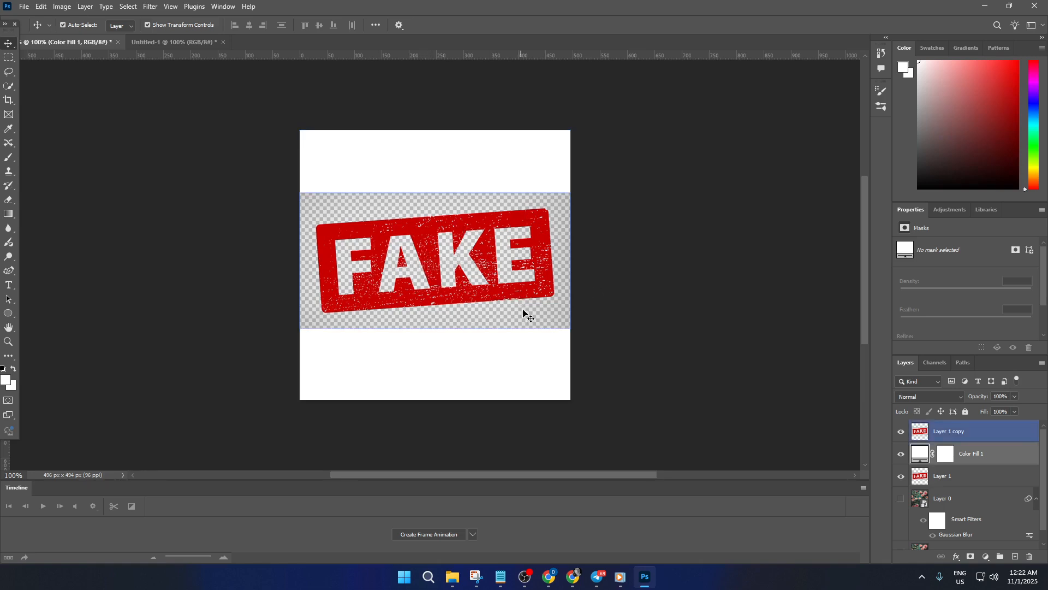
click(583, 328)
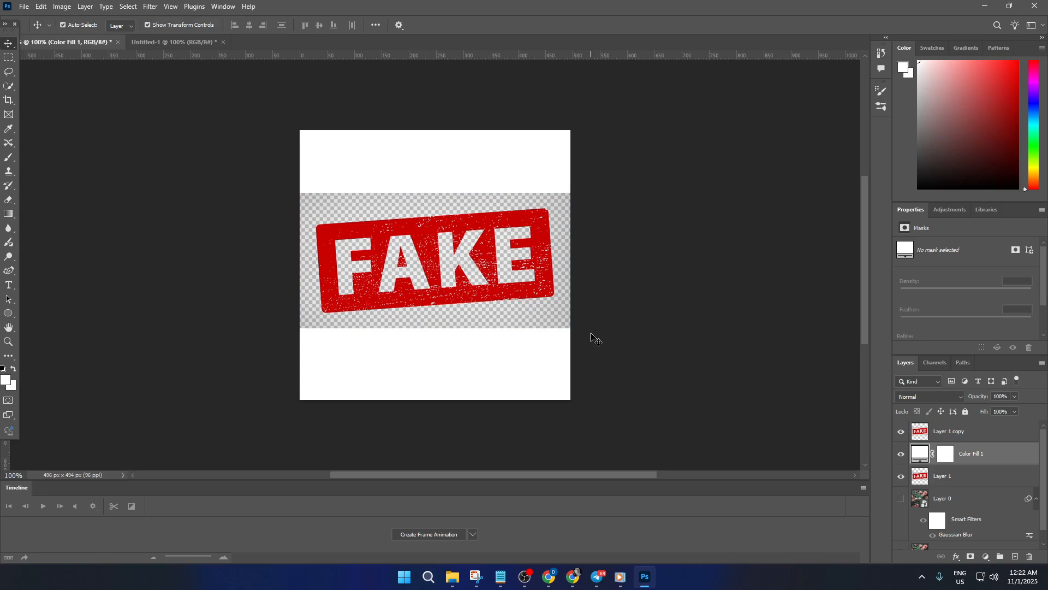
click(447, 300)
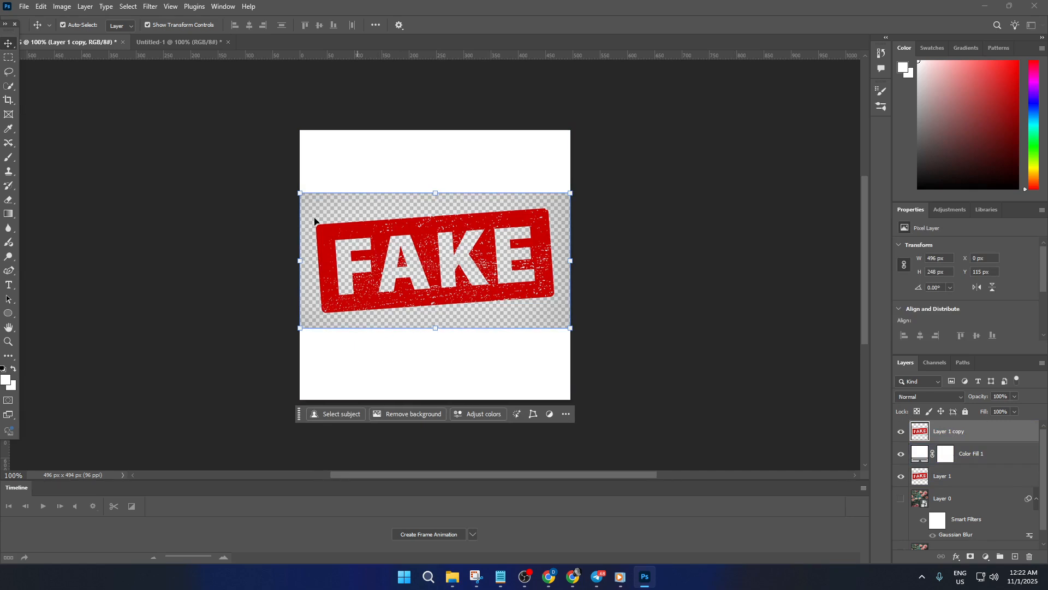
click(43, 7)
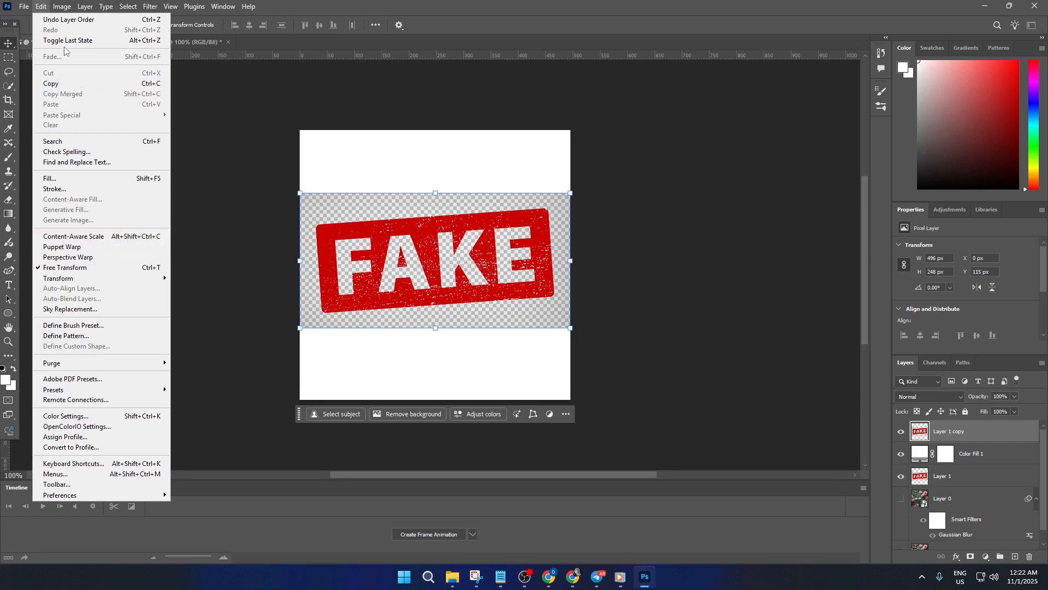
click(61, 8)
click(61, 7)
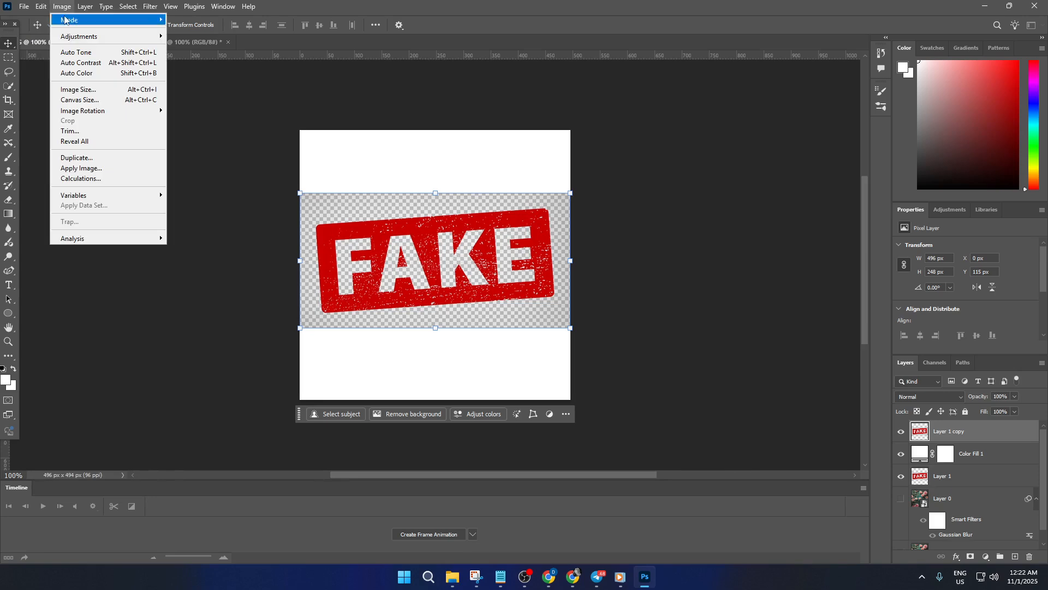
mouse_move(107, 40)
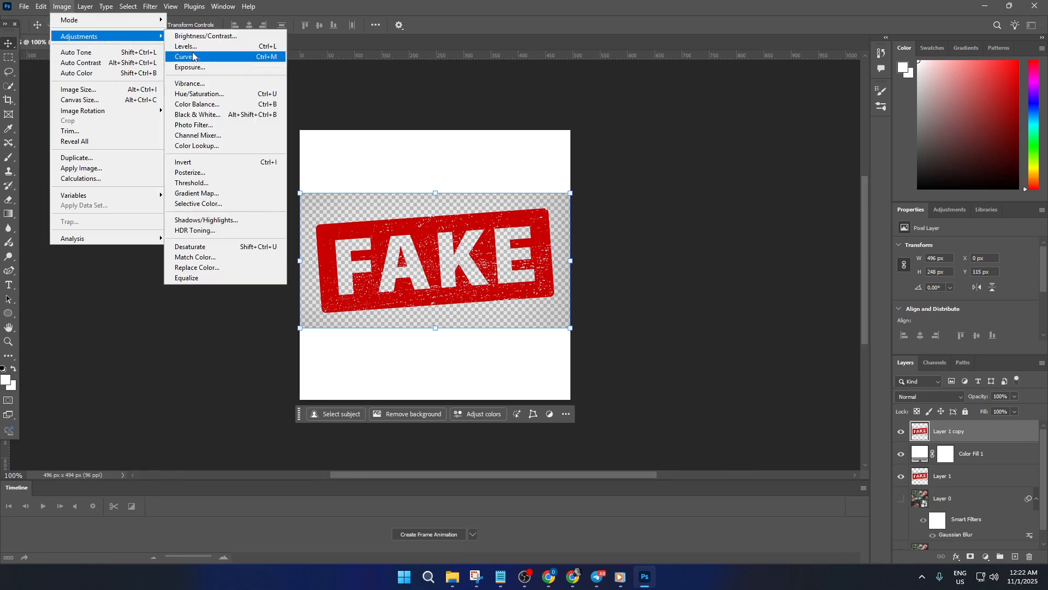
click(209, 268)
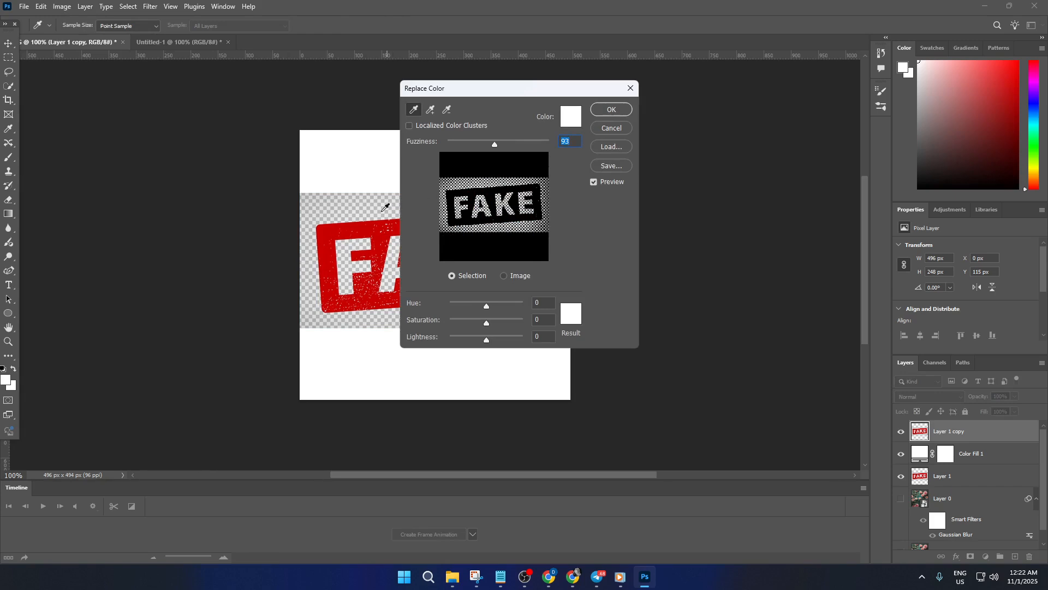
click(345, 211)
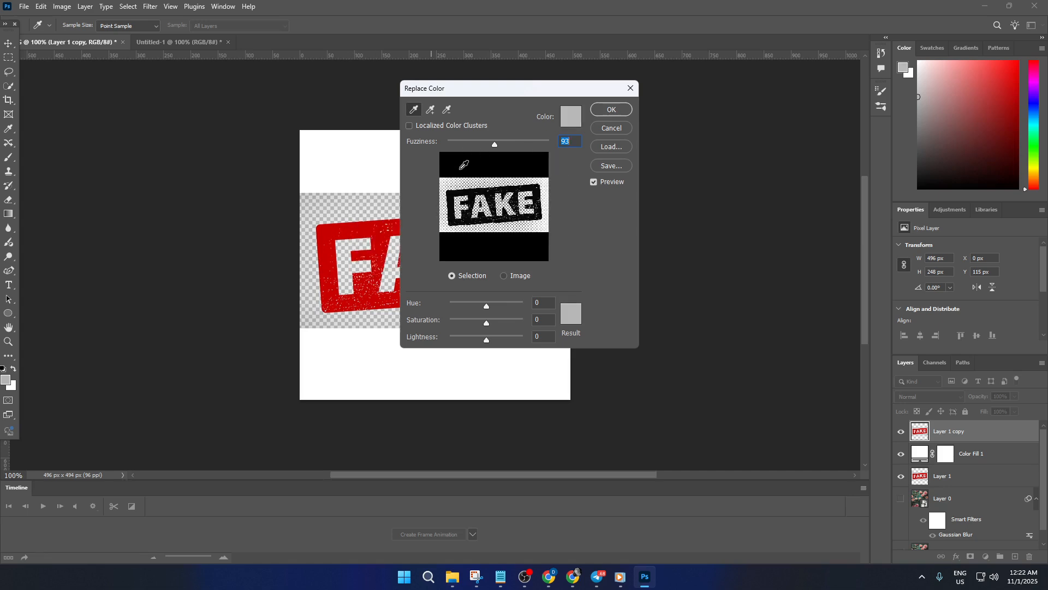
drag(488, 334, 533, 343)
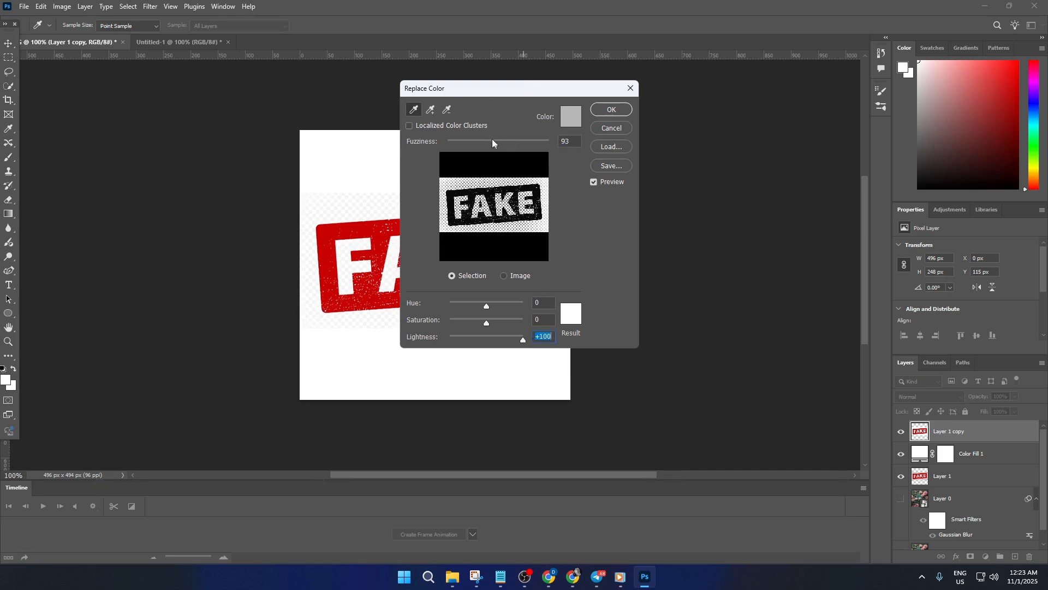
drag(492, 141, 501, 146)
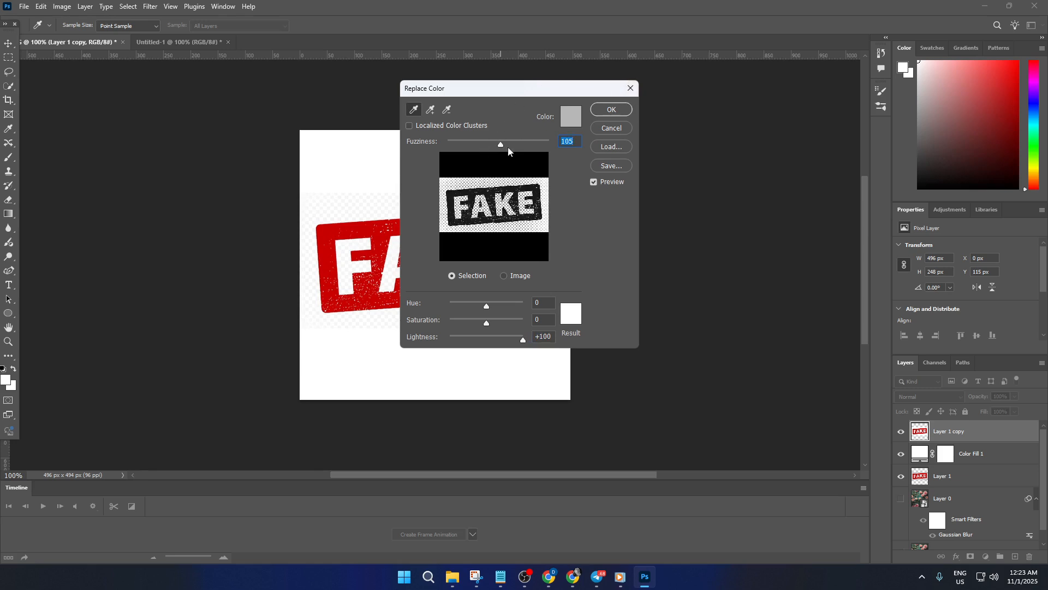
click(611, 110)
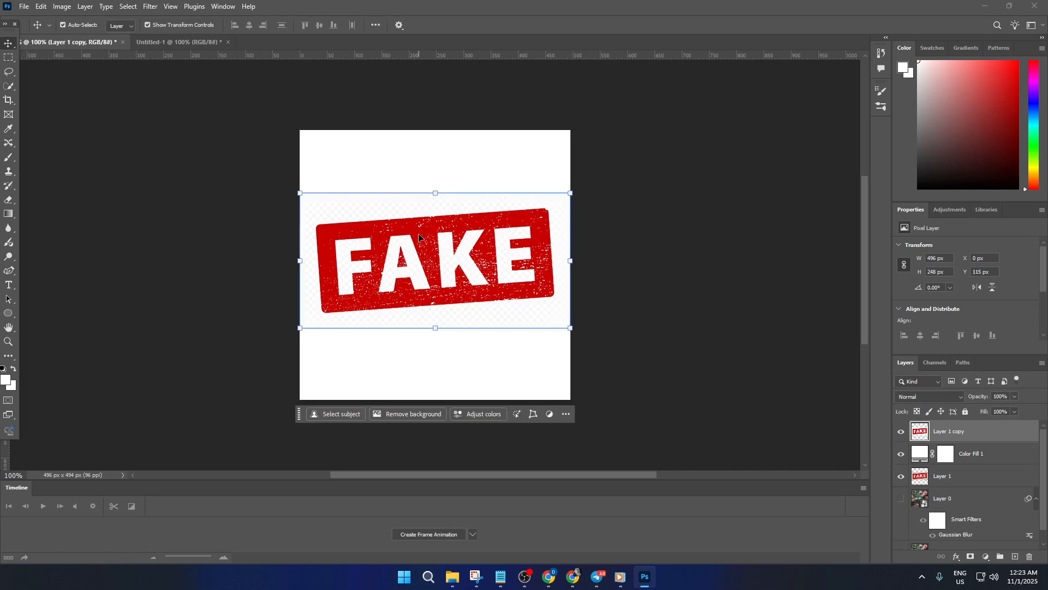
Step: Select the red stamp with Color Range using Sampled Colors, fuzziness 103 and Invert, and add a layer mask from the selection
click(129, 11)
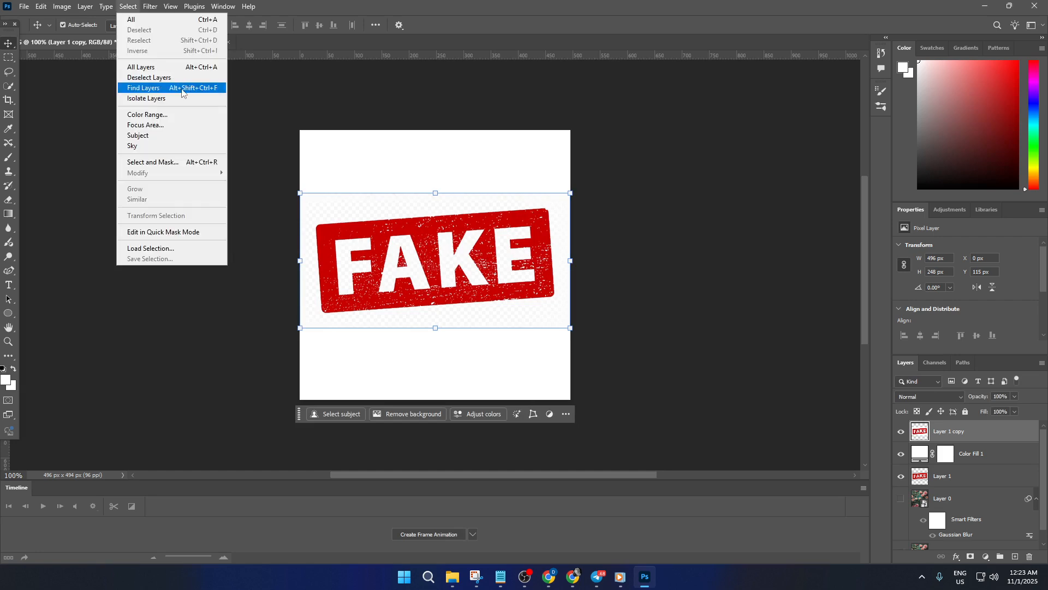
click(178, 116)
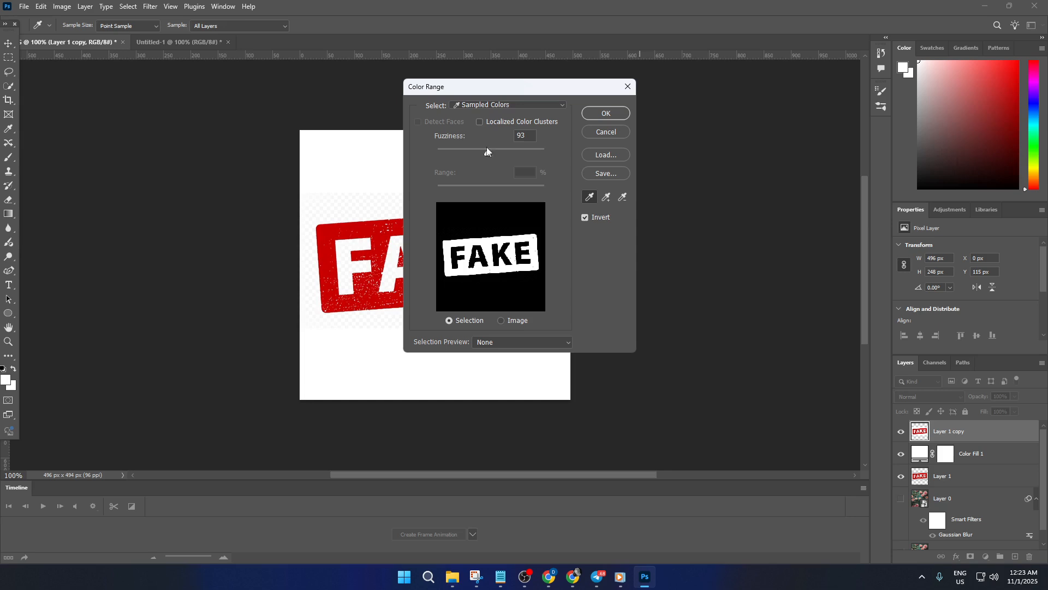
click(512, 106)
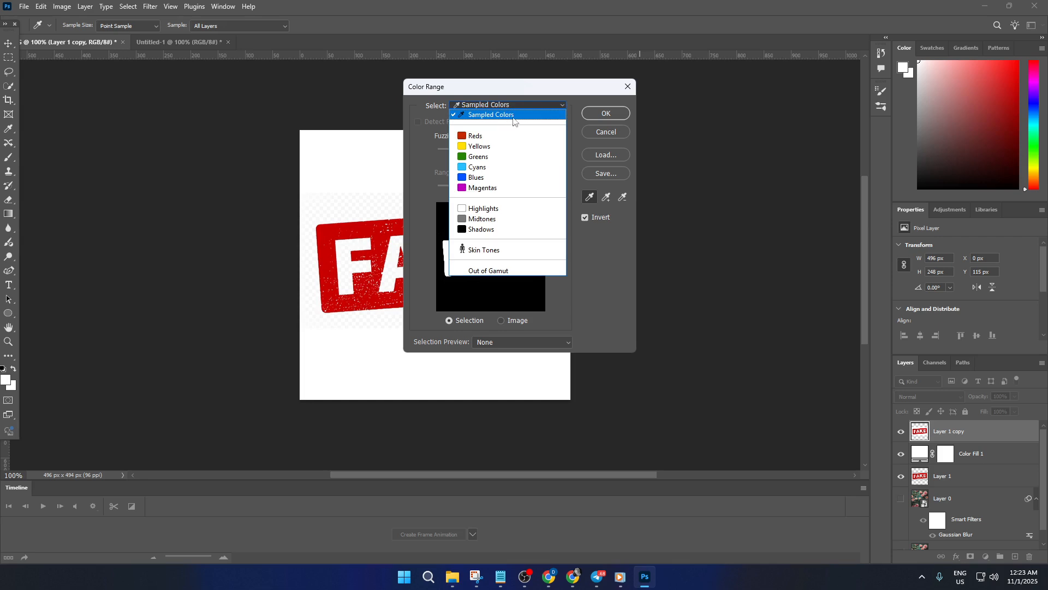
click(495, 115)
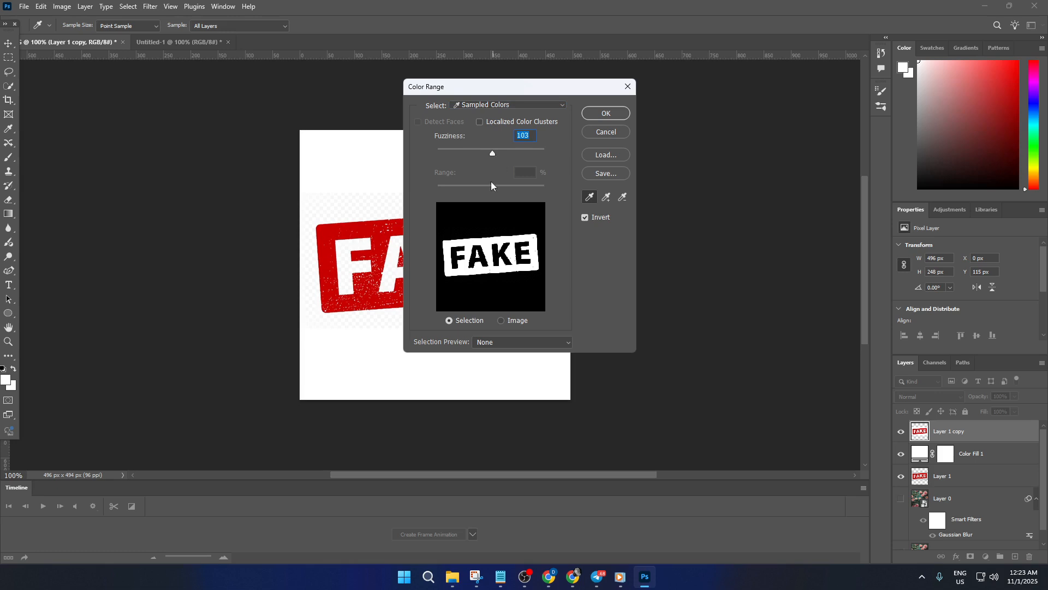
click(584, 217)
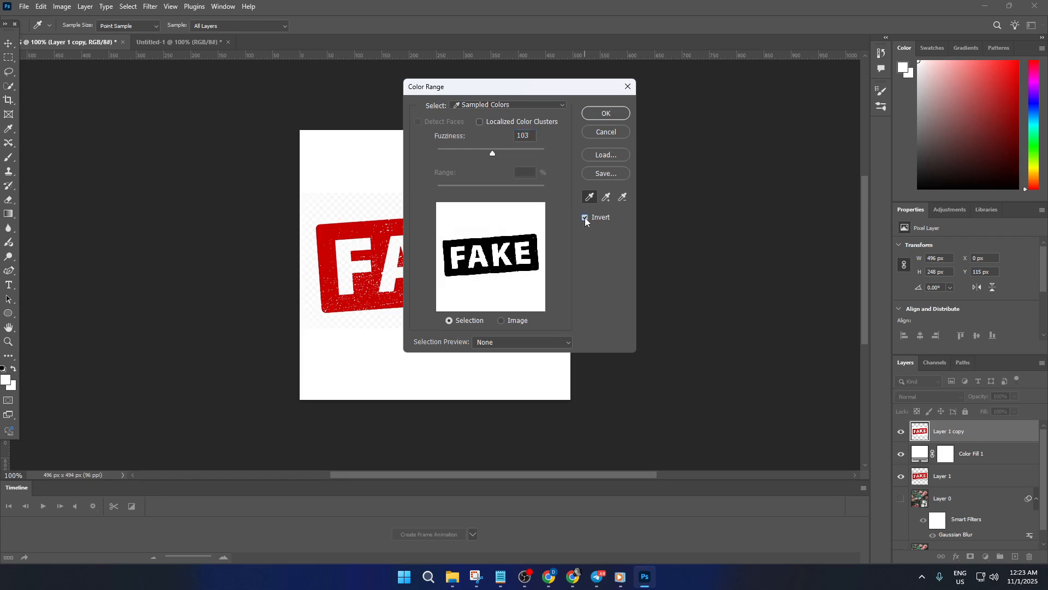
click(584, 217)
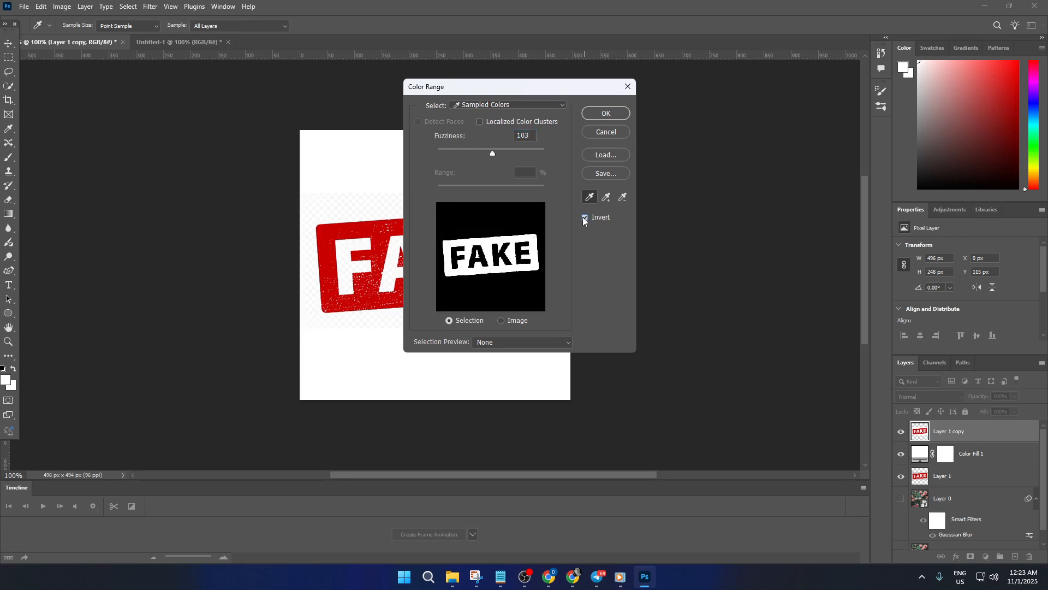
click(605, 113)
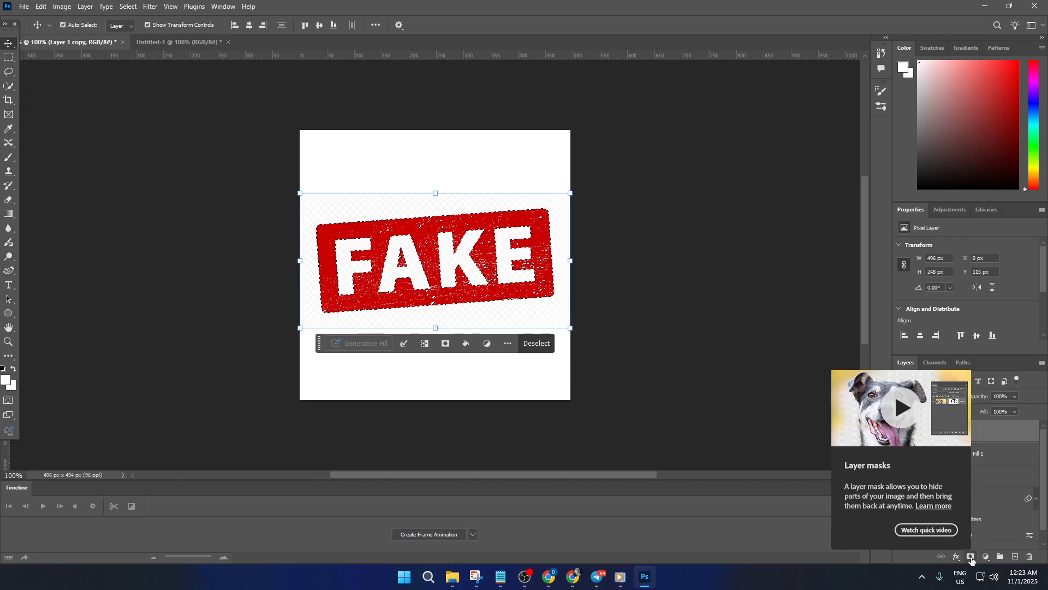
click(971, 557)
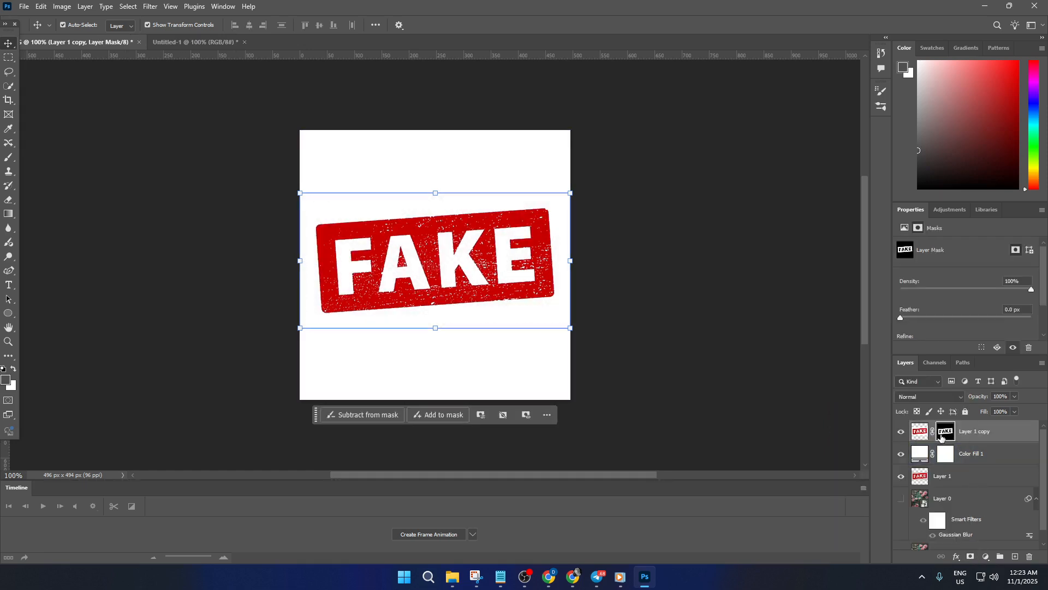
Step: Hide the Color Fill 1 layer and the original Layer 1, leaving the masked stamp copy shown with no layer selected
click(902, 454)
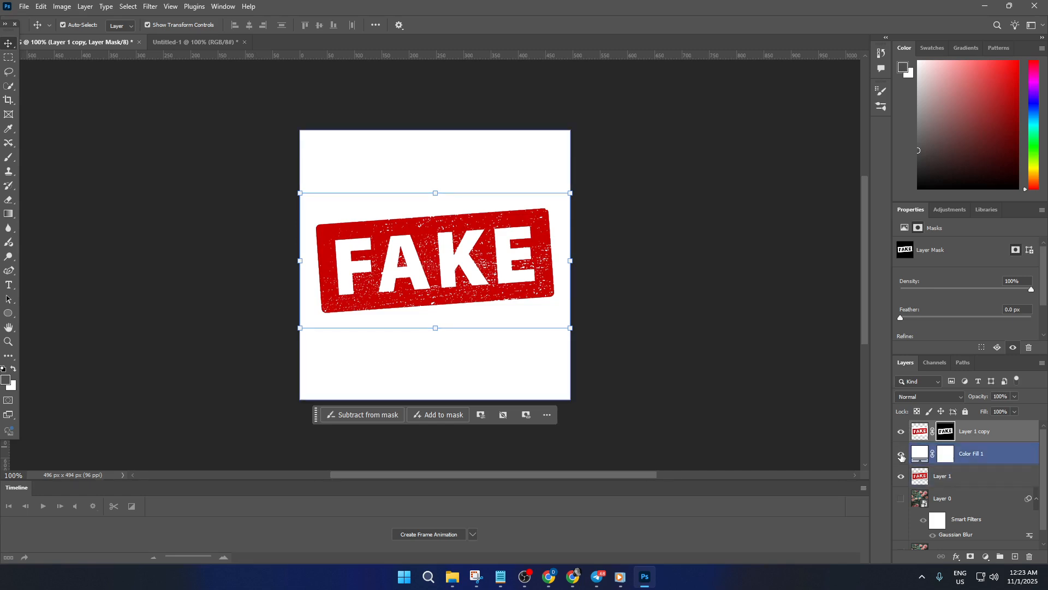
click(902, 456)
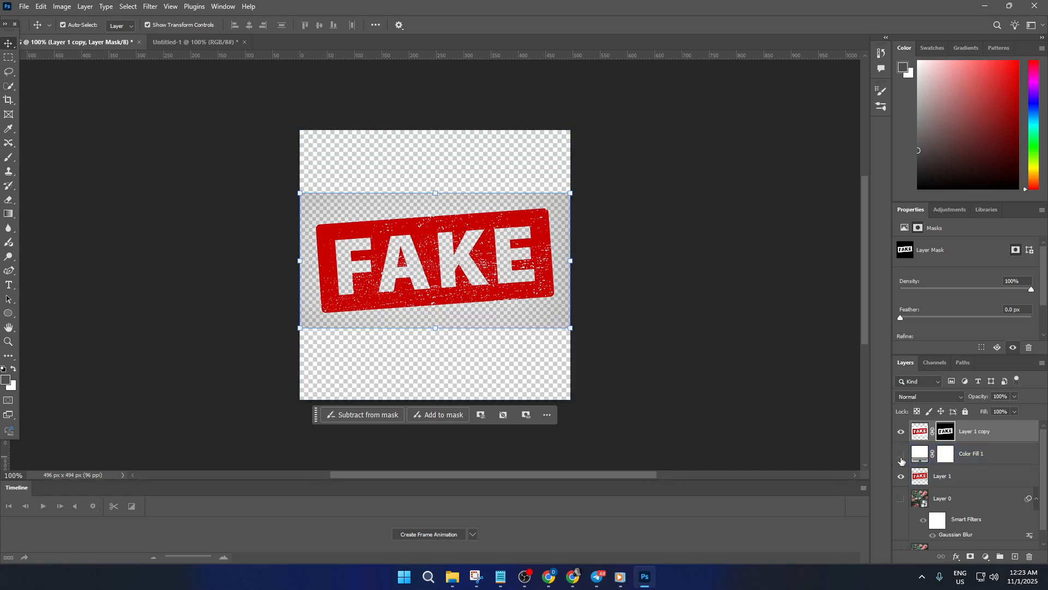
click(902, 477)
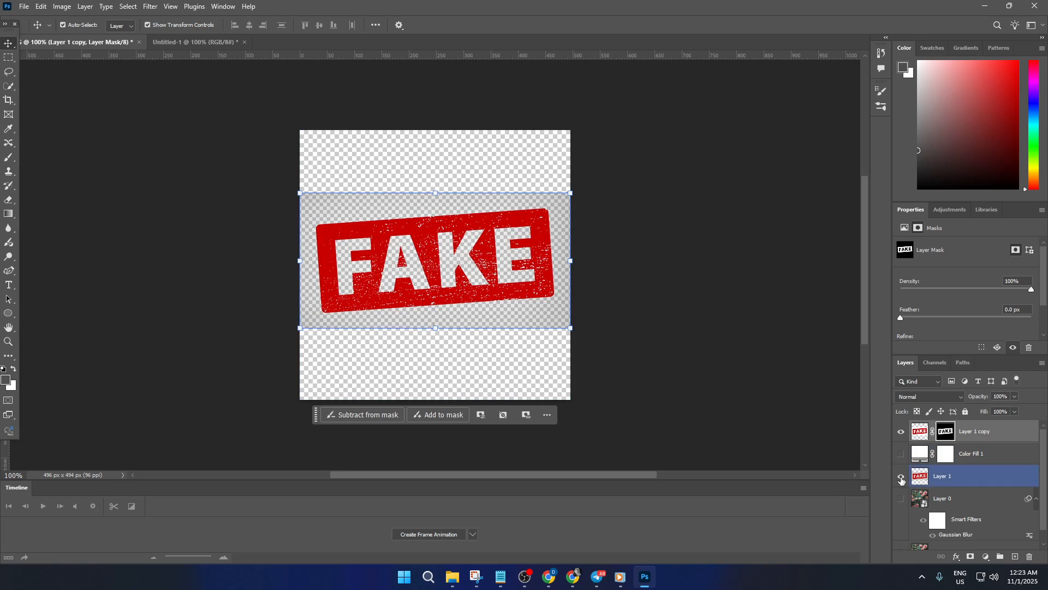
click(902, 478)
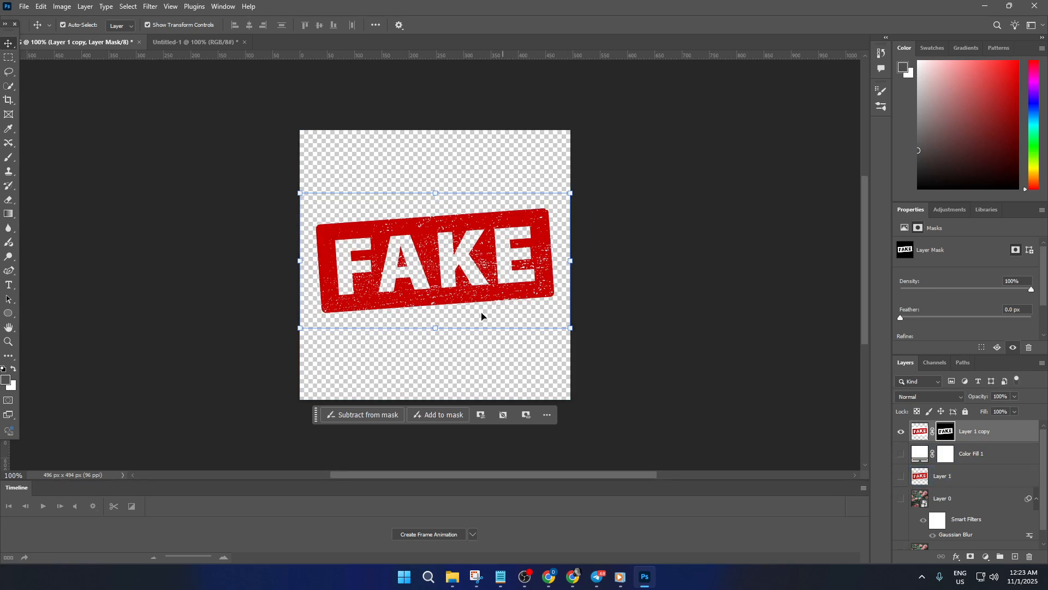
key(ctrl+t)
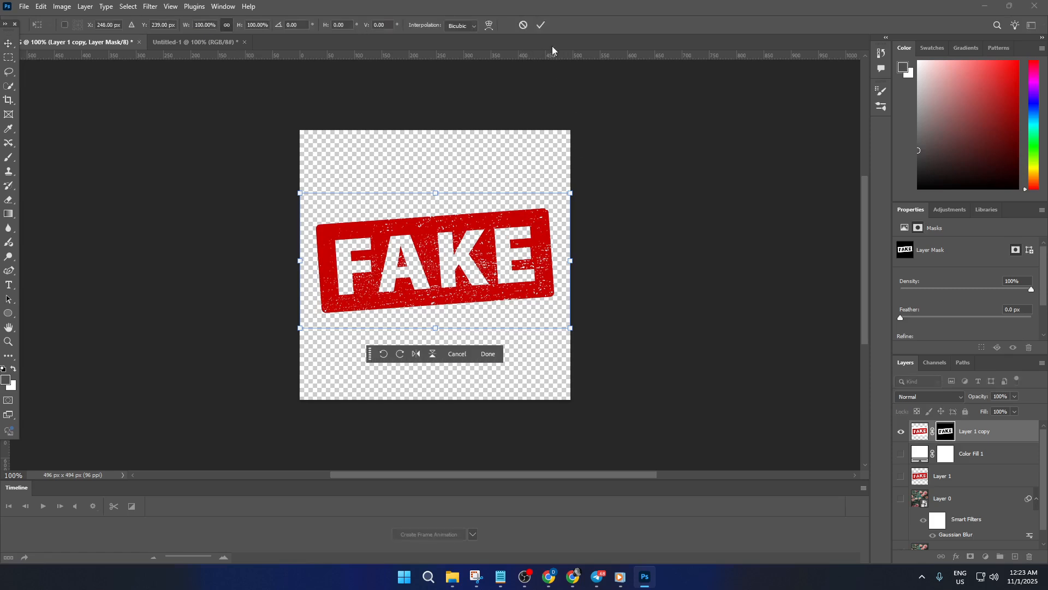
click(541, 25)
click(632, 126)
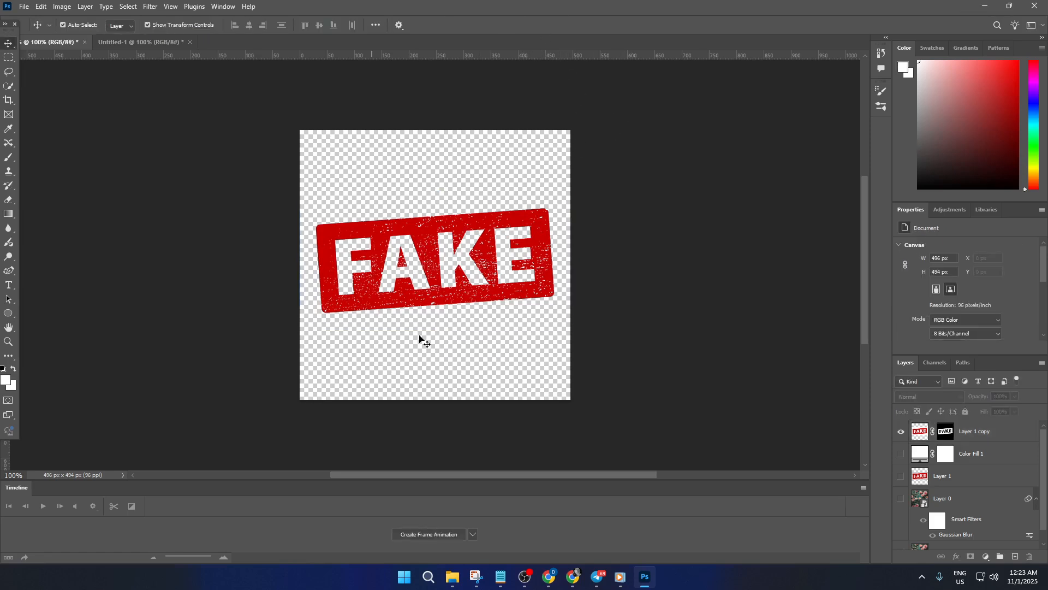
Step: Show the blurred flower photo on Layer 0 behind the stamp and select the masked stamp layer
click(901, 499)
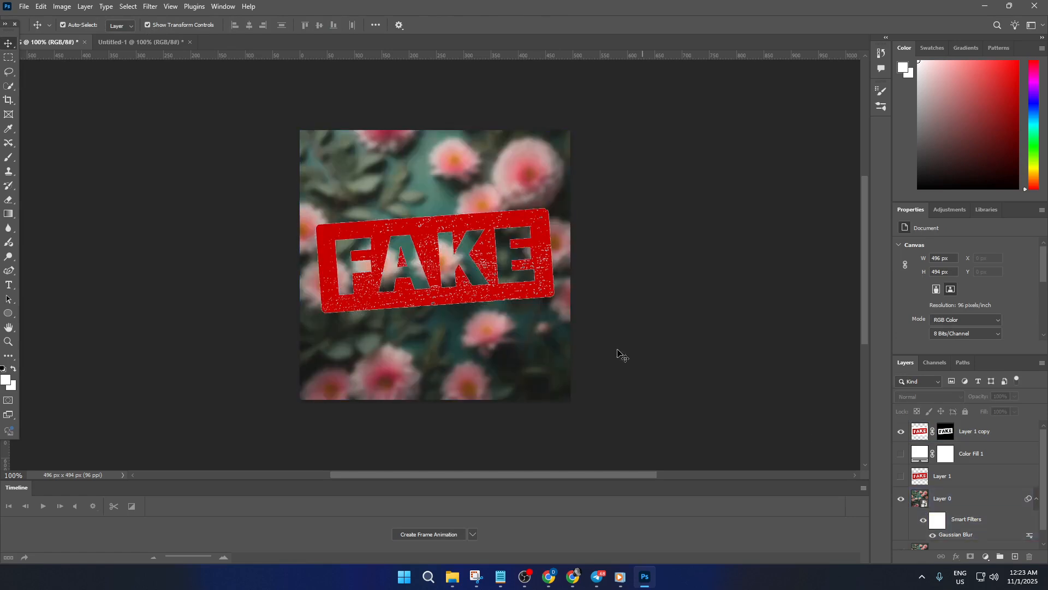
click(455, 261)
click(457, 246)
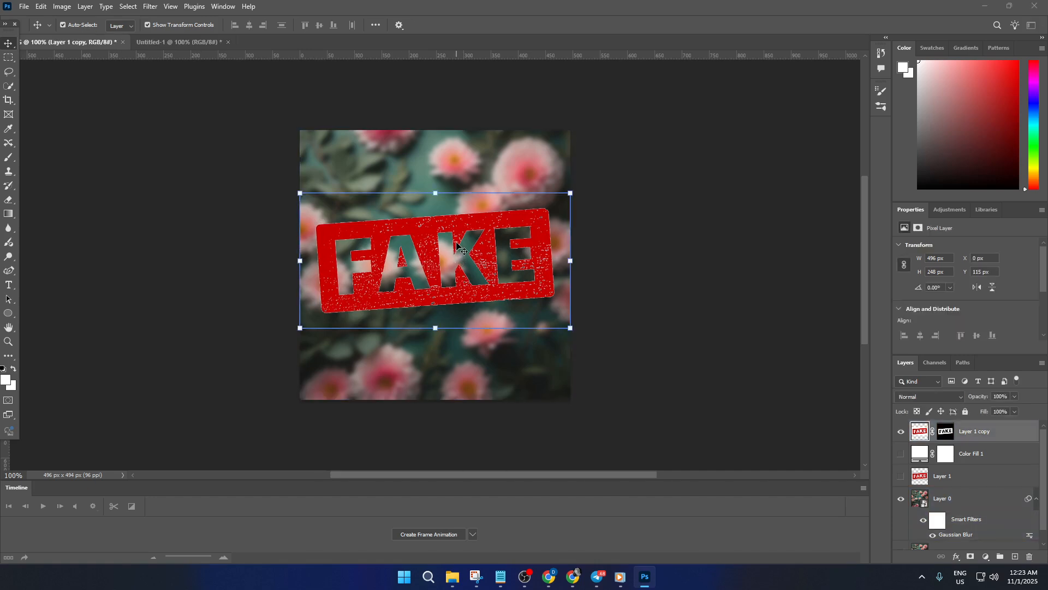